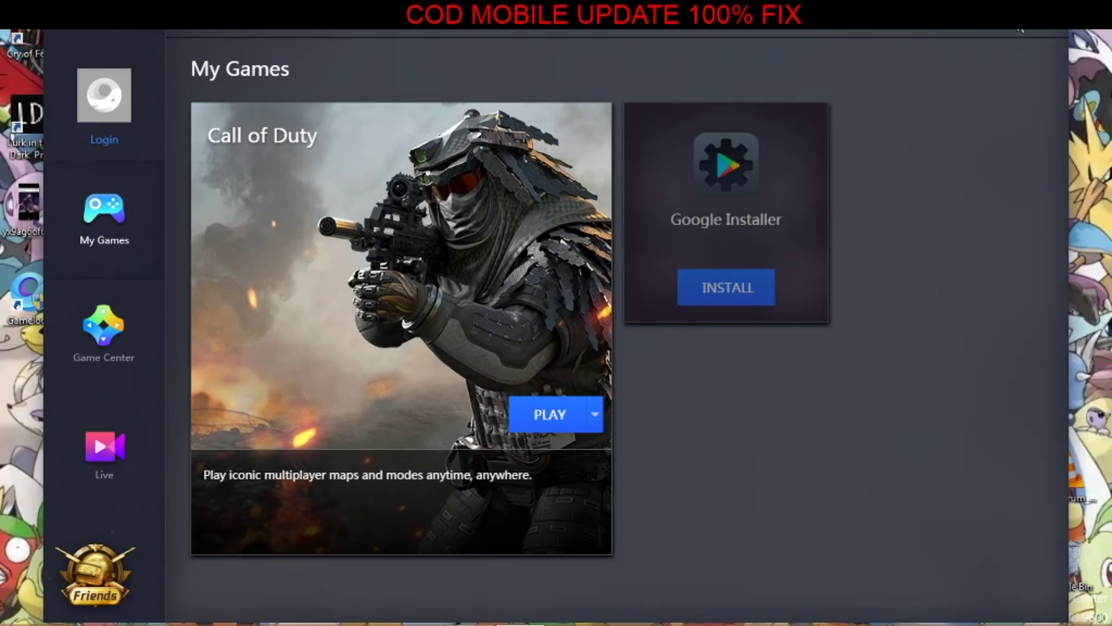
- Check for a Gameloop update and close the update dialog
click(999, 23)
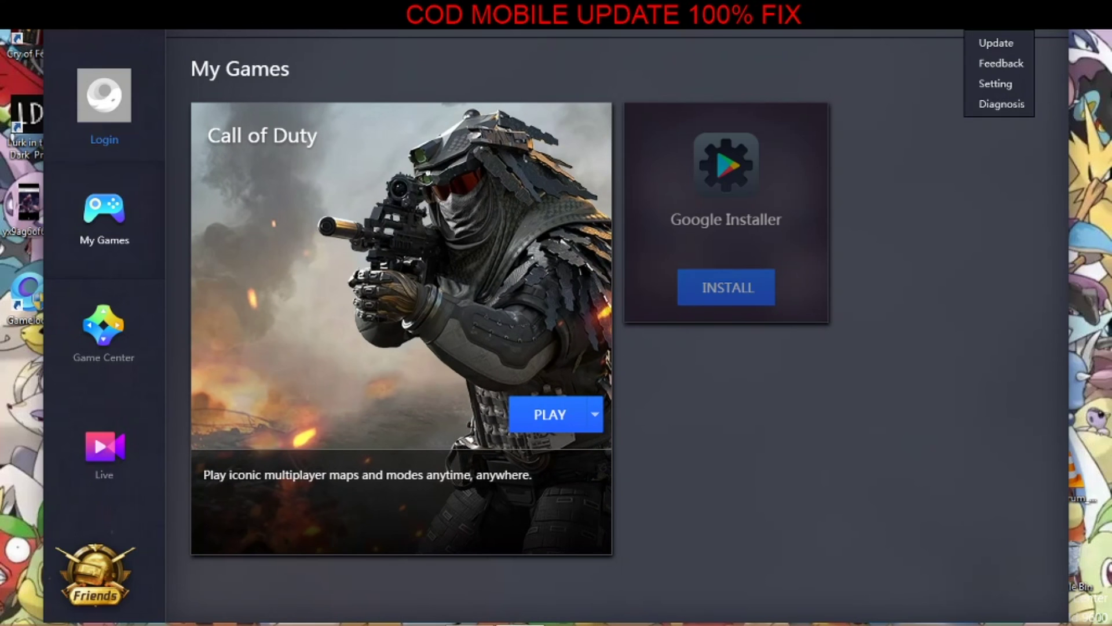
click(1000, 39)
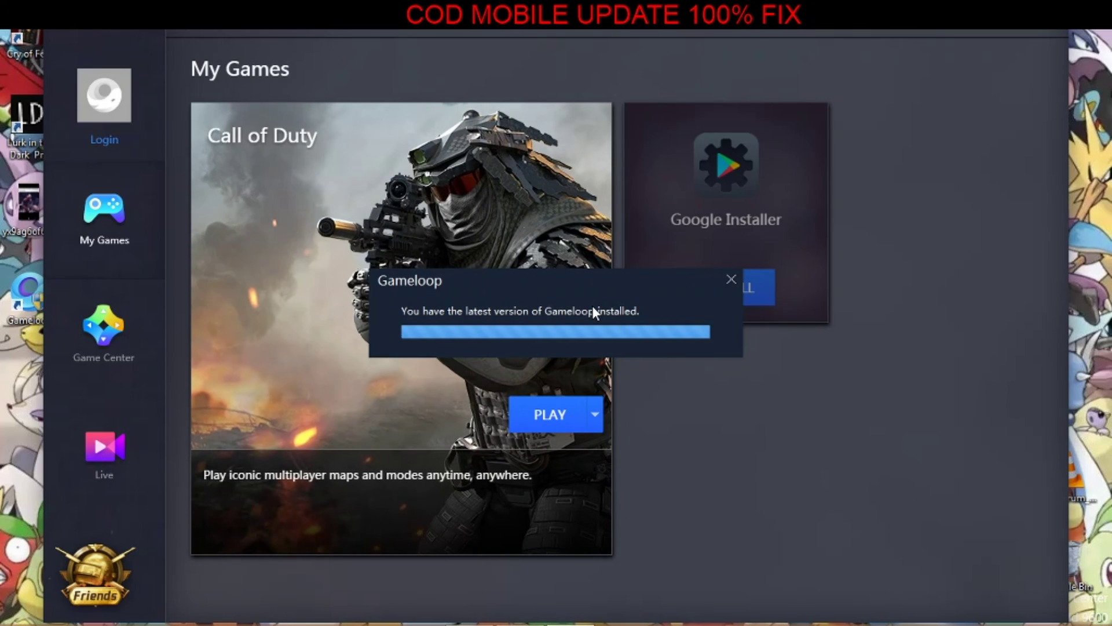
click(731, 279)
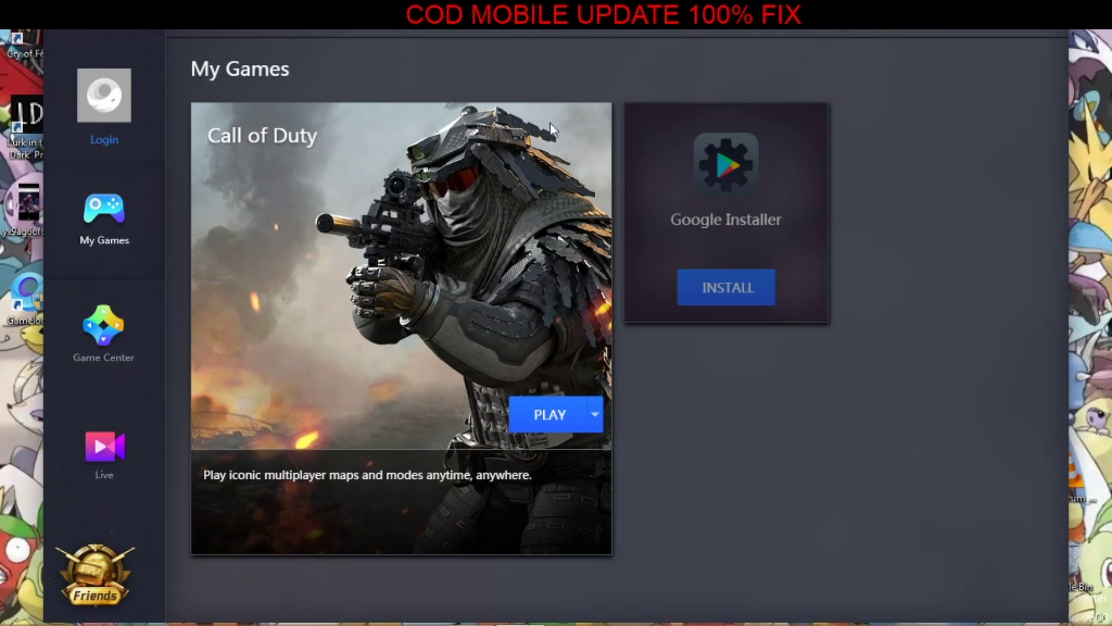
- View the Call of Duty page in the Game Center, and return to My Games
click(111, 335)
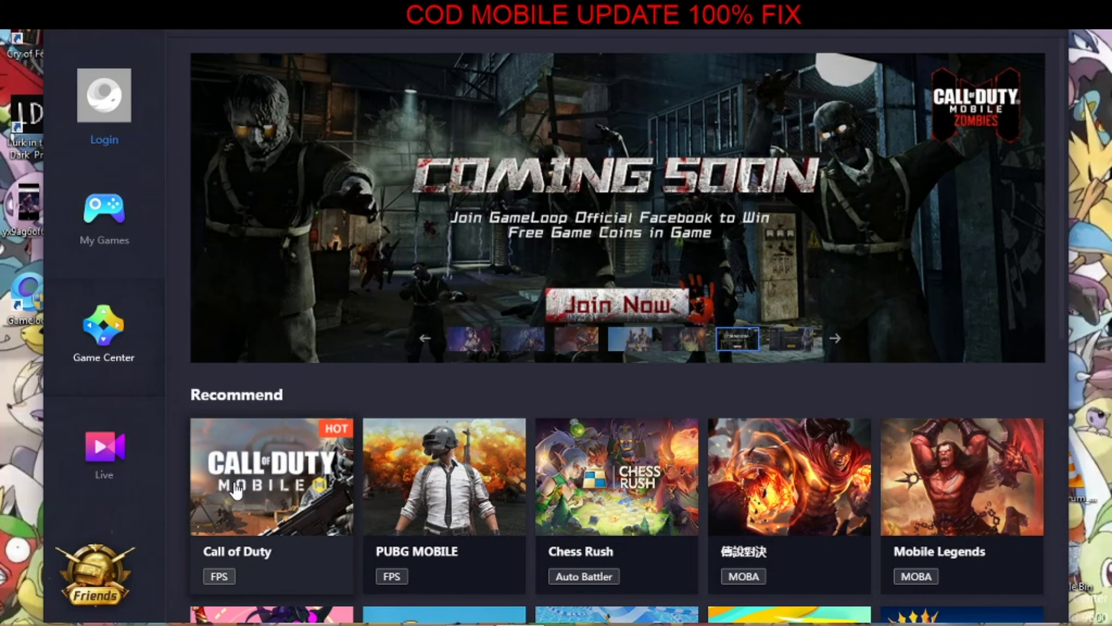
click(236, 489)
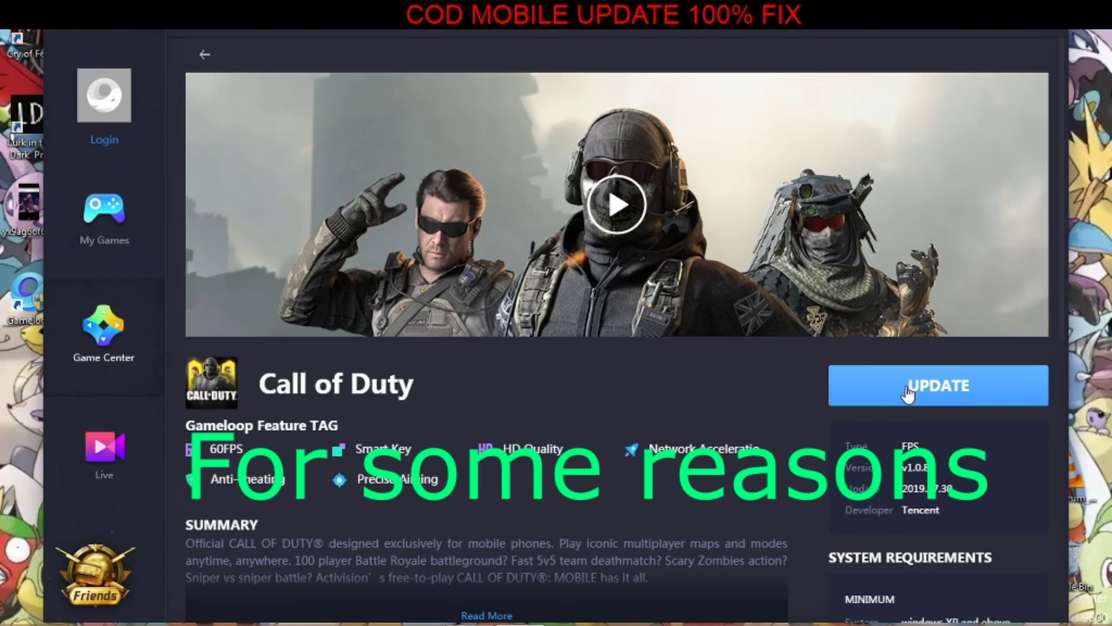
click(105, 223)
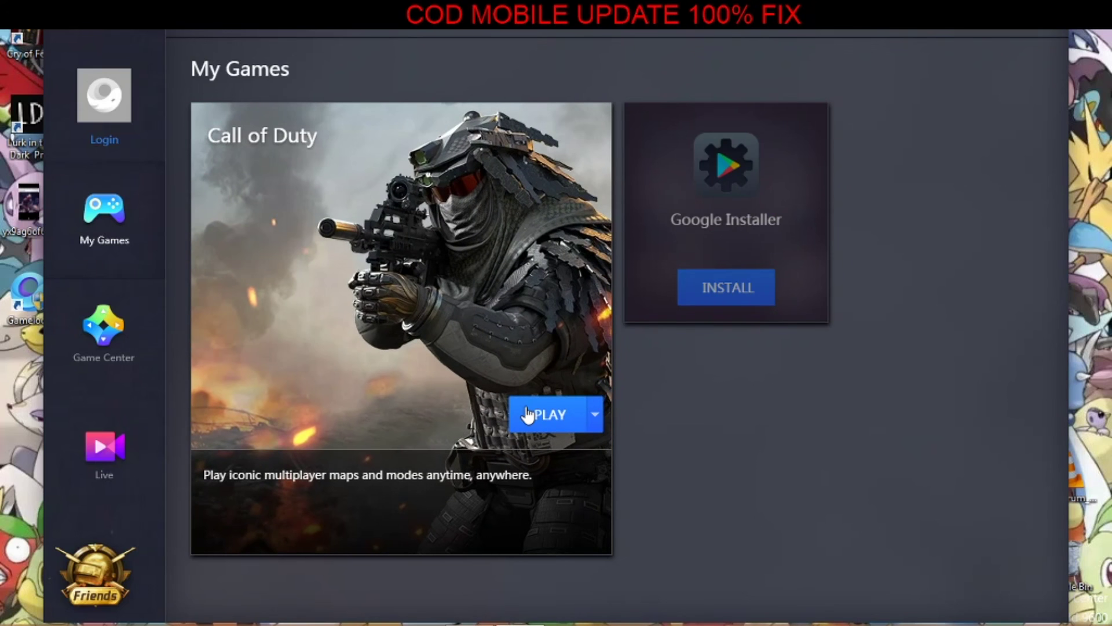
- Launch Call of Duty from My Games and clear the emulator's cache with Clean Cache
click(577, 415)
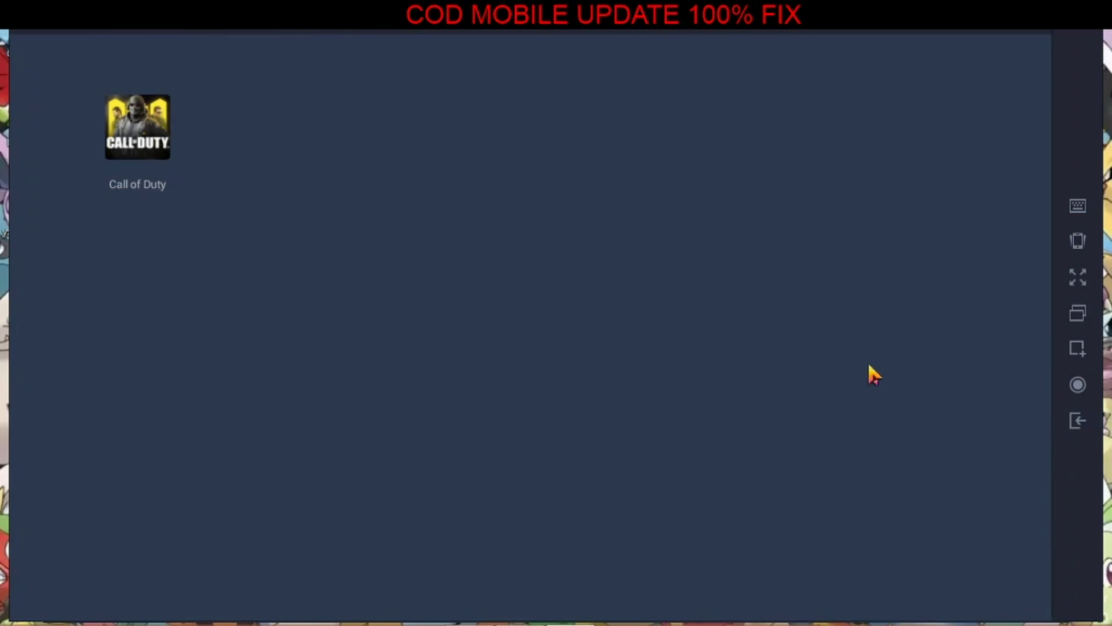
click(960, 30)
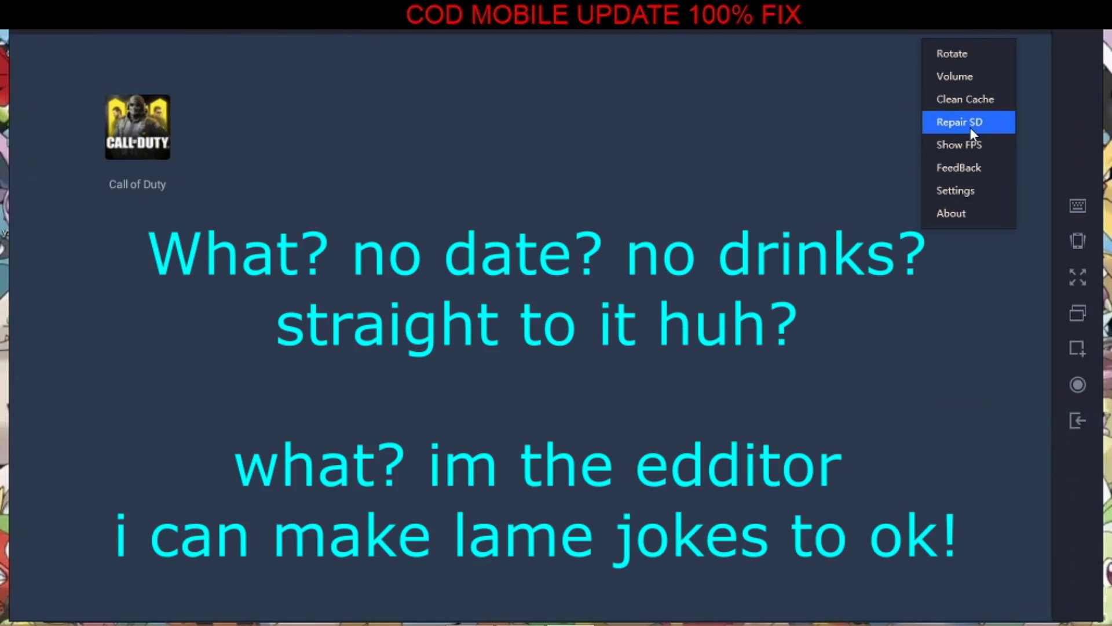
click(979, 100)
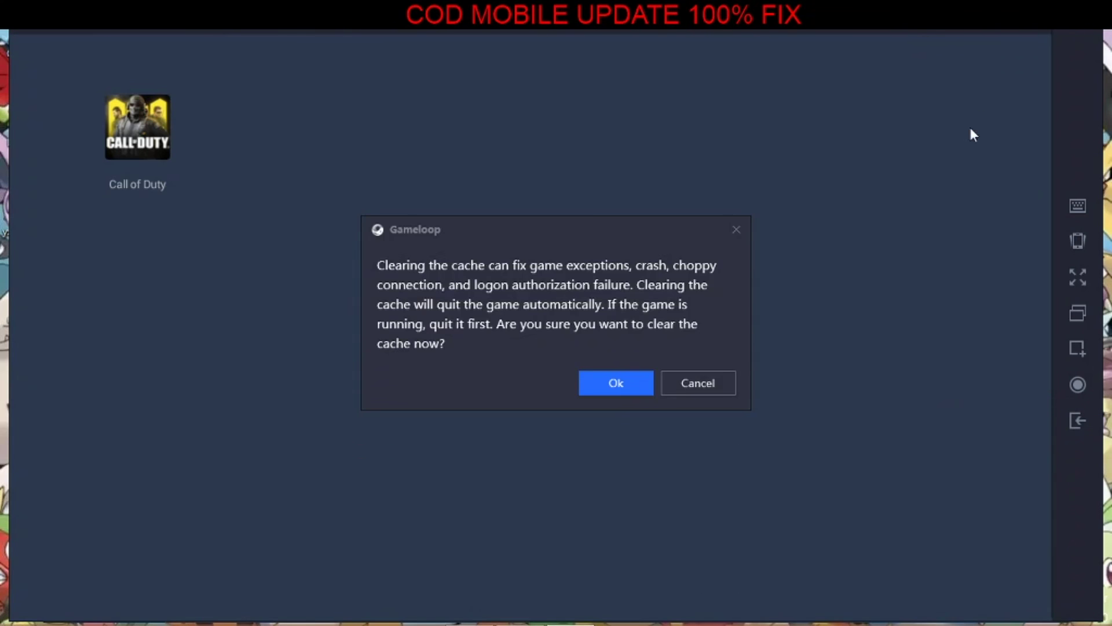
click(605, 387)
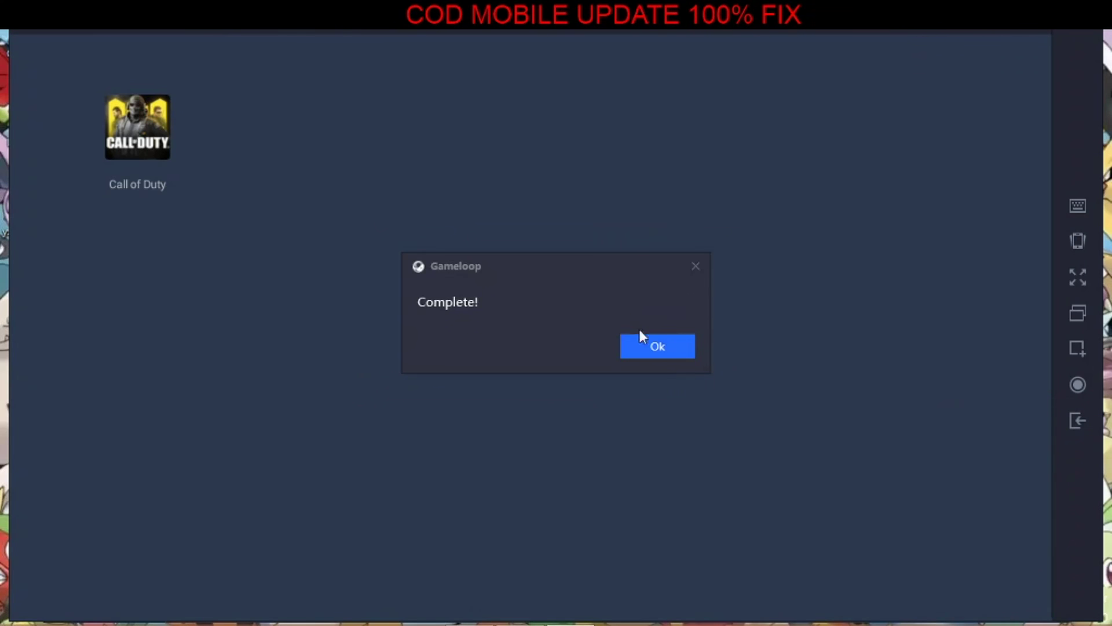
click(677, 347)
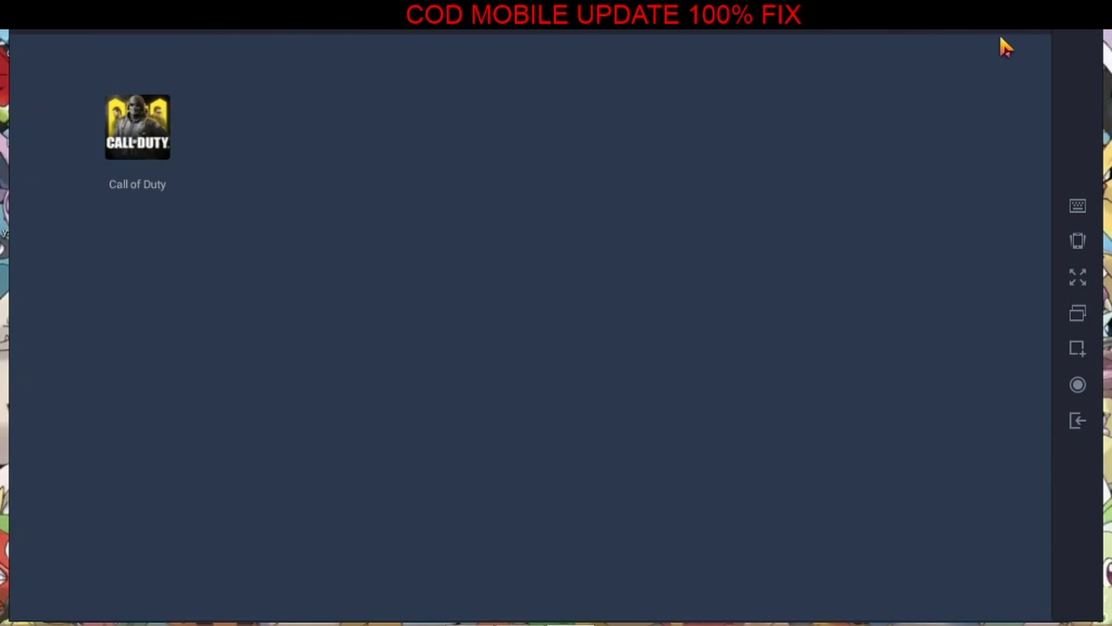
- Run Repair SD in the emulator and exit the emulator window
click(959, 31)
click(972, 130)
click(959, 30)
click(966, 125)
click(1036, 32)
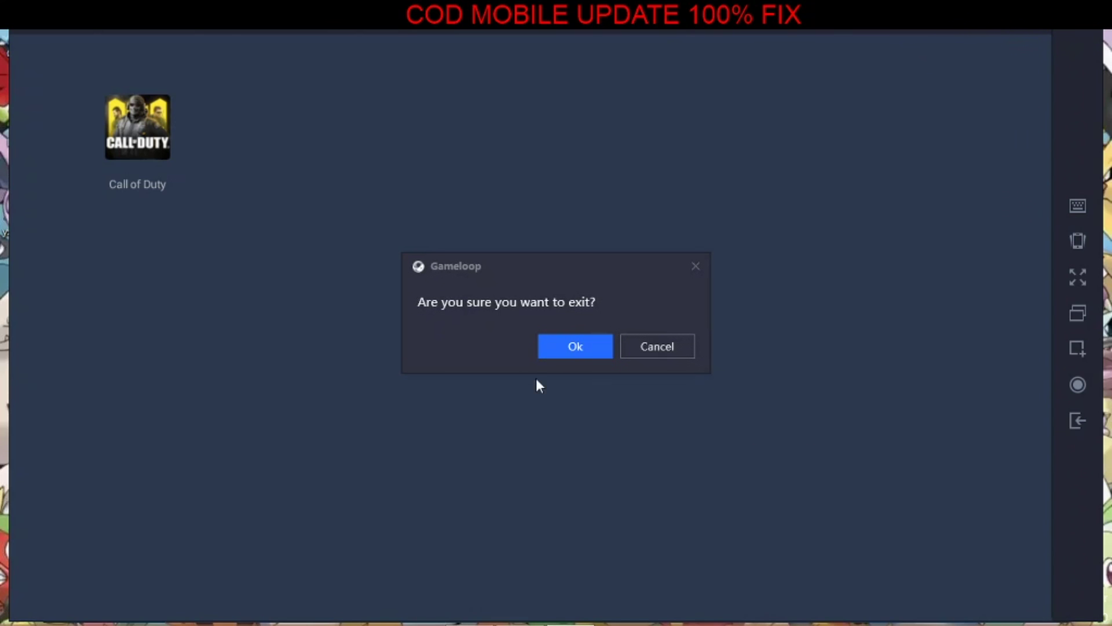
click(593, 346)
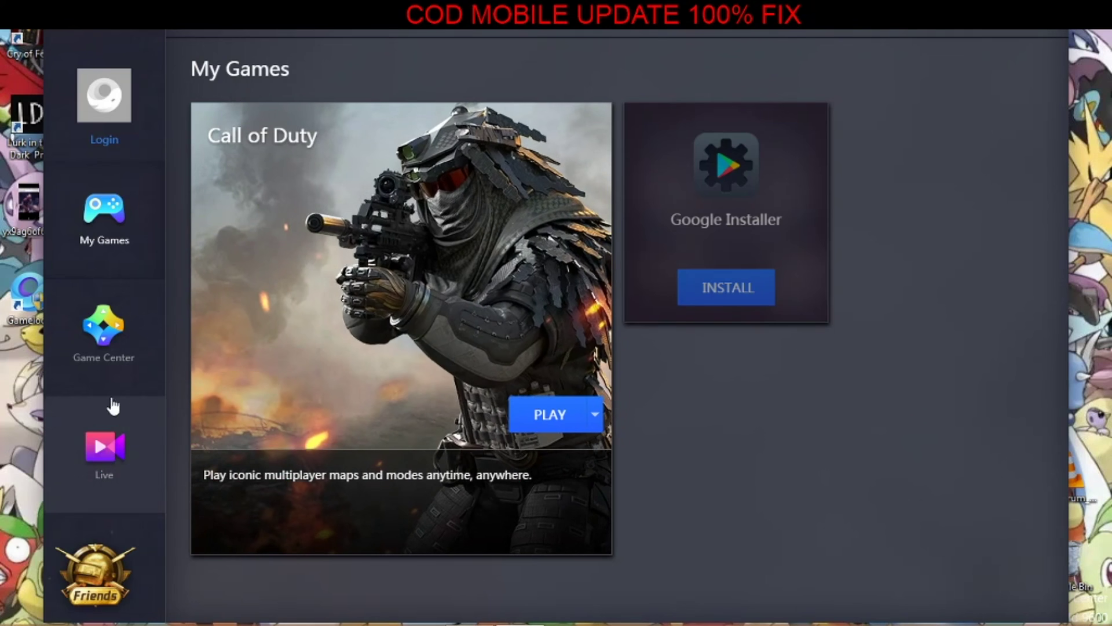
- Start the Call of Duty update from its Game Center page and check the hidden notification icons
click(132, 384)
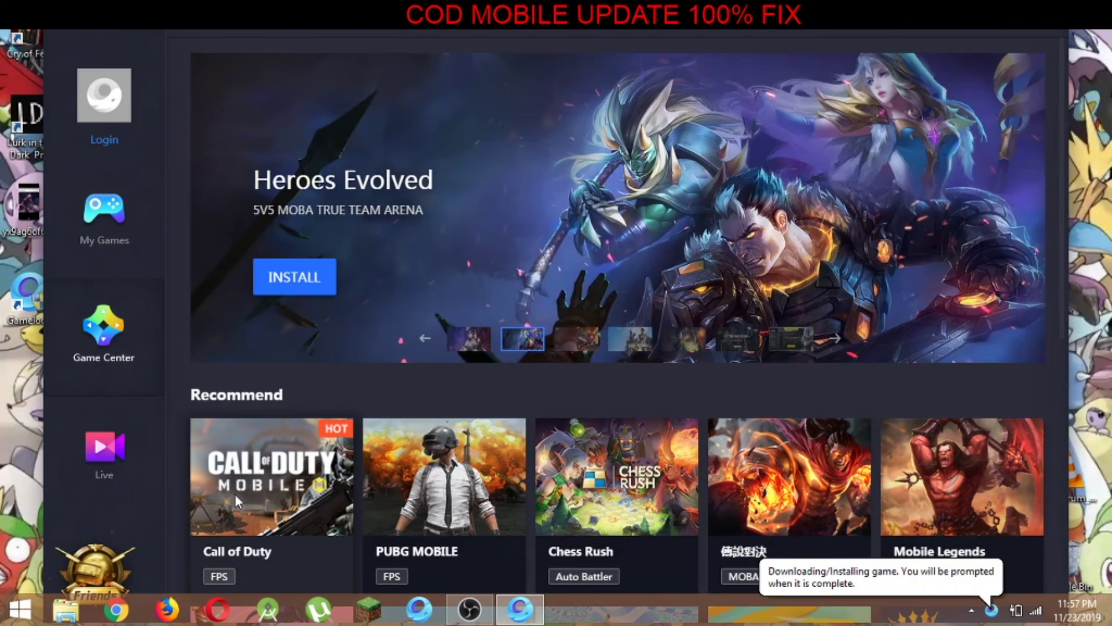
click(254, 487)
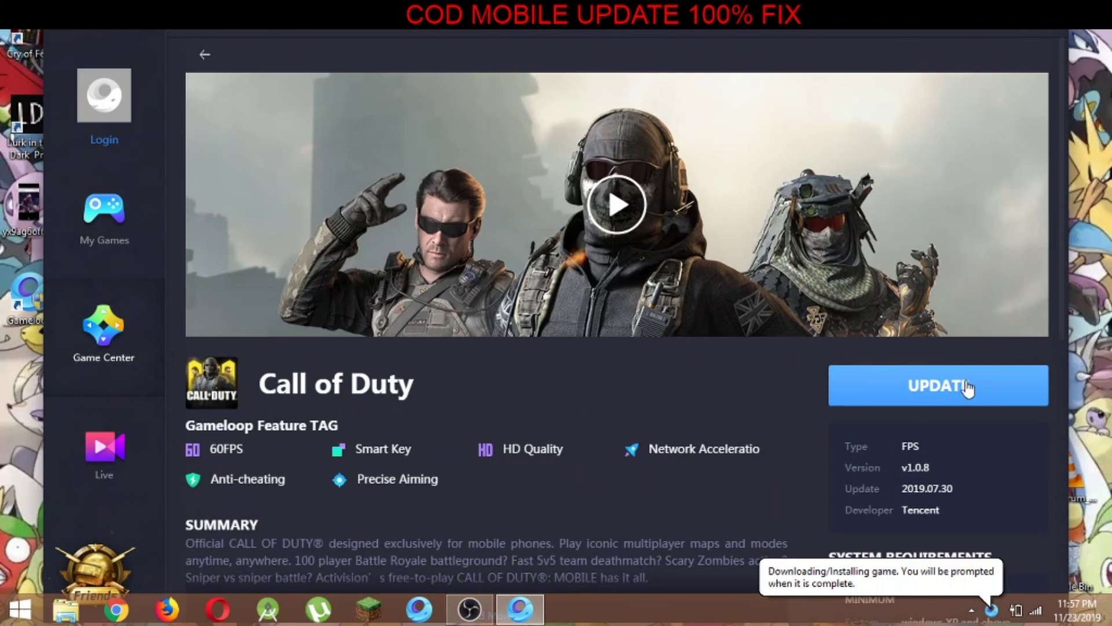
click(963, 397)
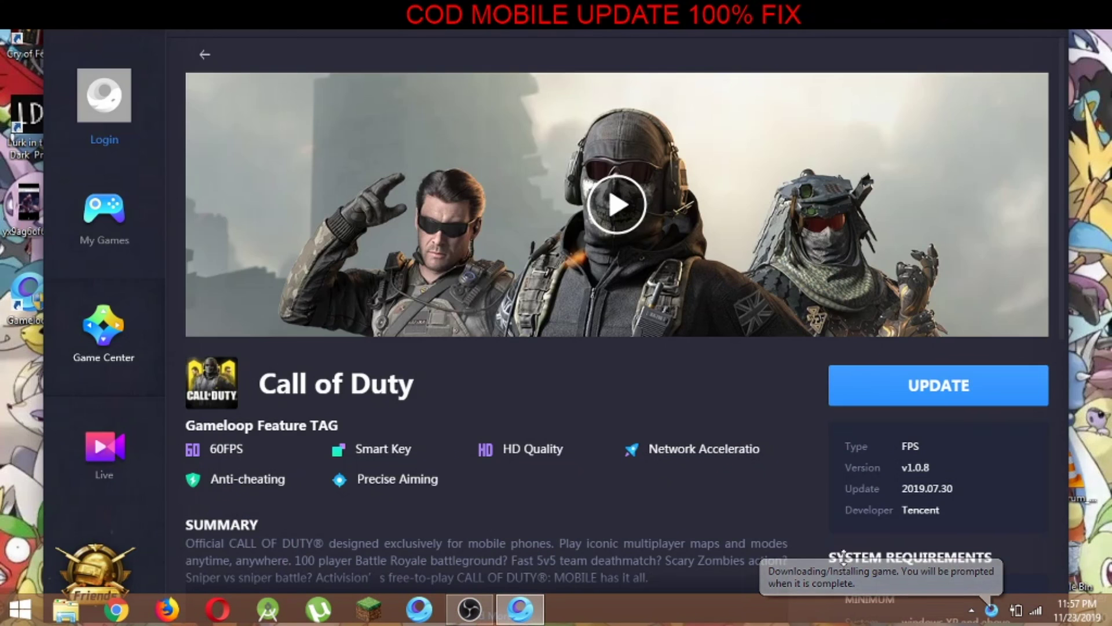
click(971, 612)
click(973, 613)
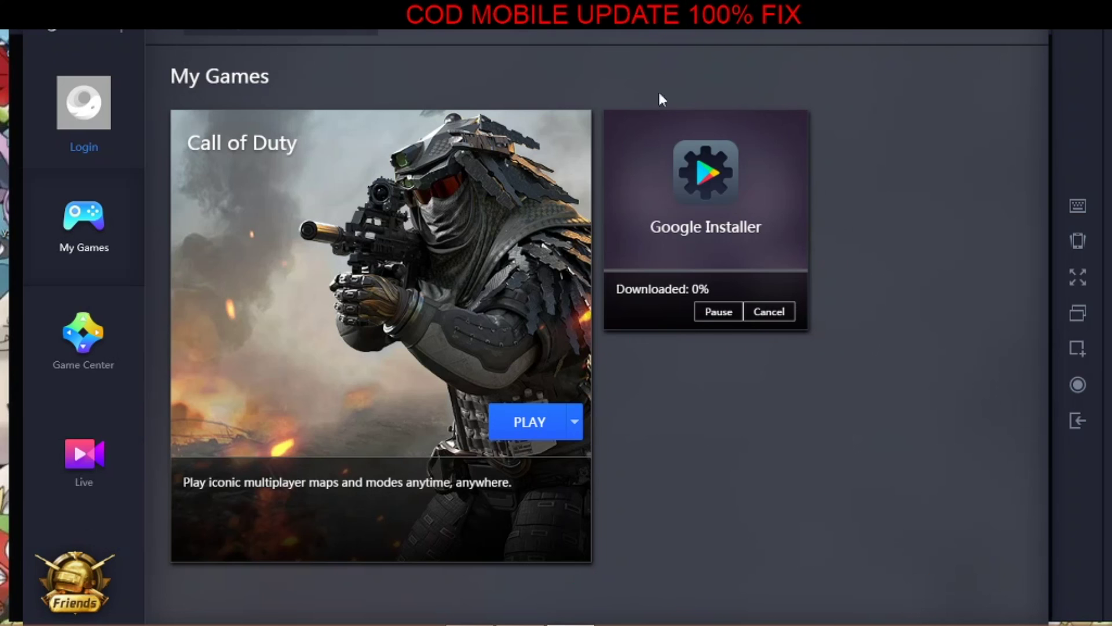
- Return to the emulator window and run Clean Cache again, accepting the completion dialog
click(987, 31)
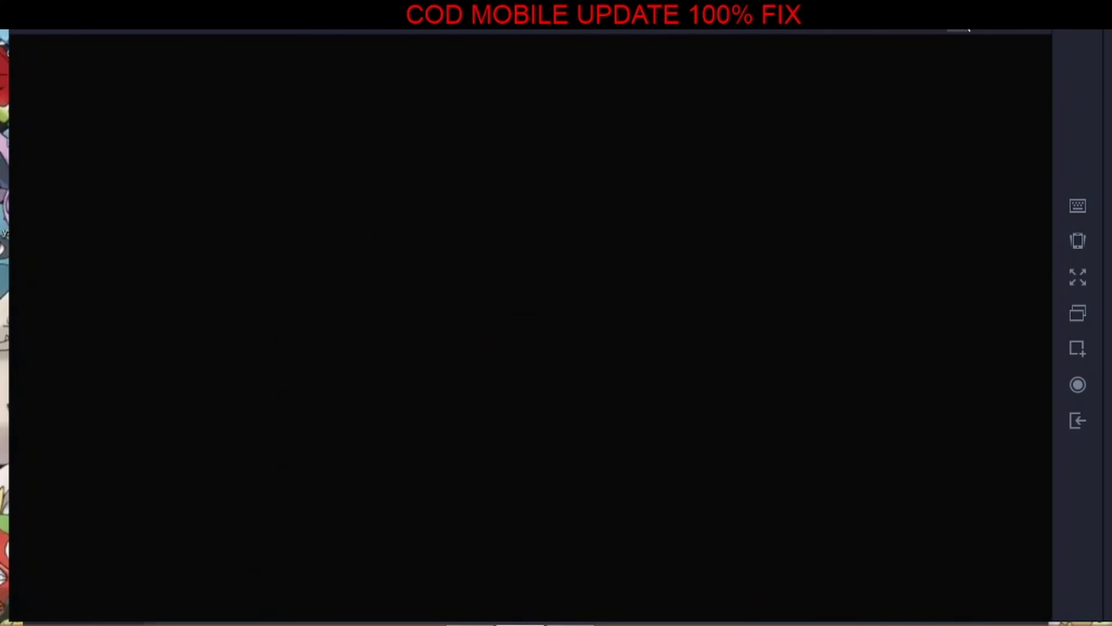
click(959, 31)
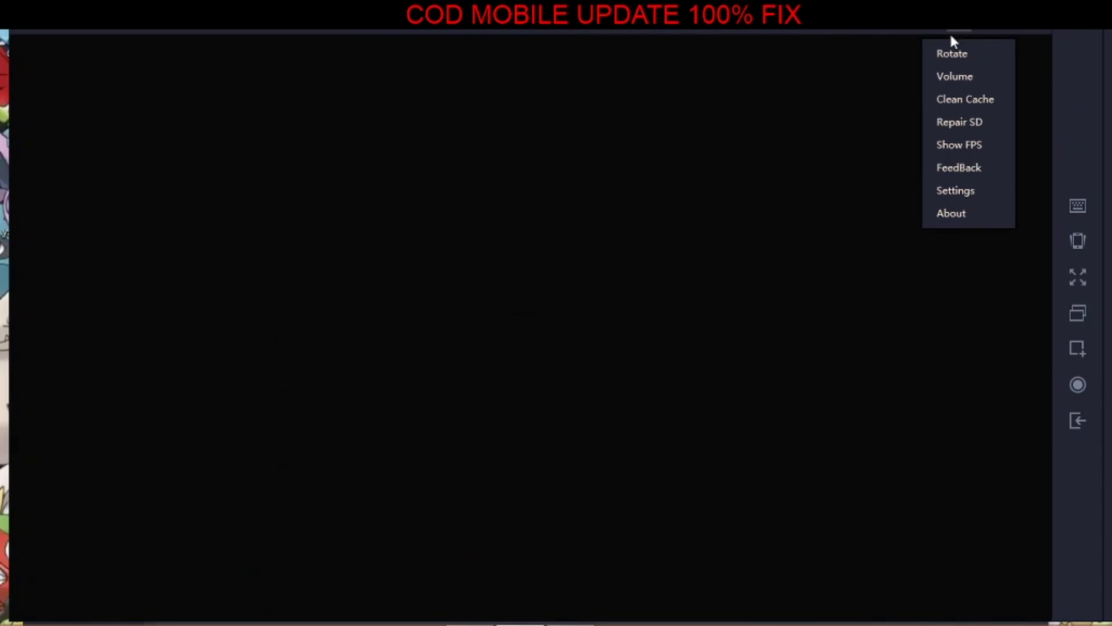
click(974, 97)
click(625, 380)
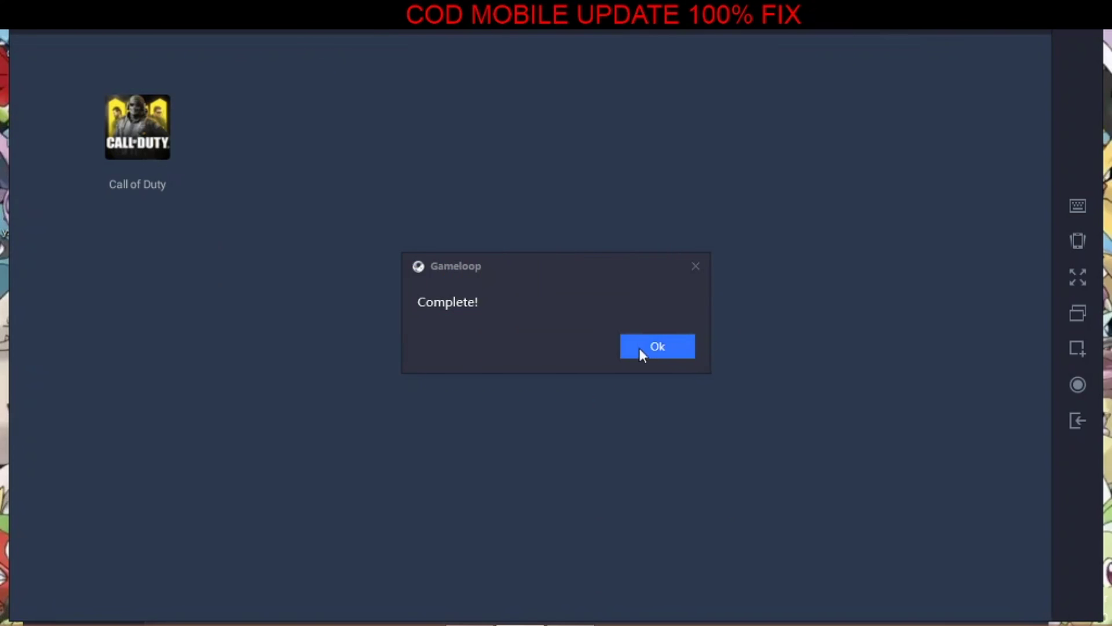
click(642, 349)
- Run Repair SD once more and confirm exiting the emulator
click(959, 31)
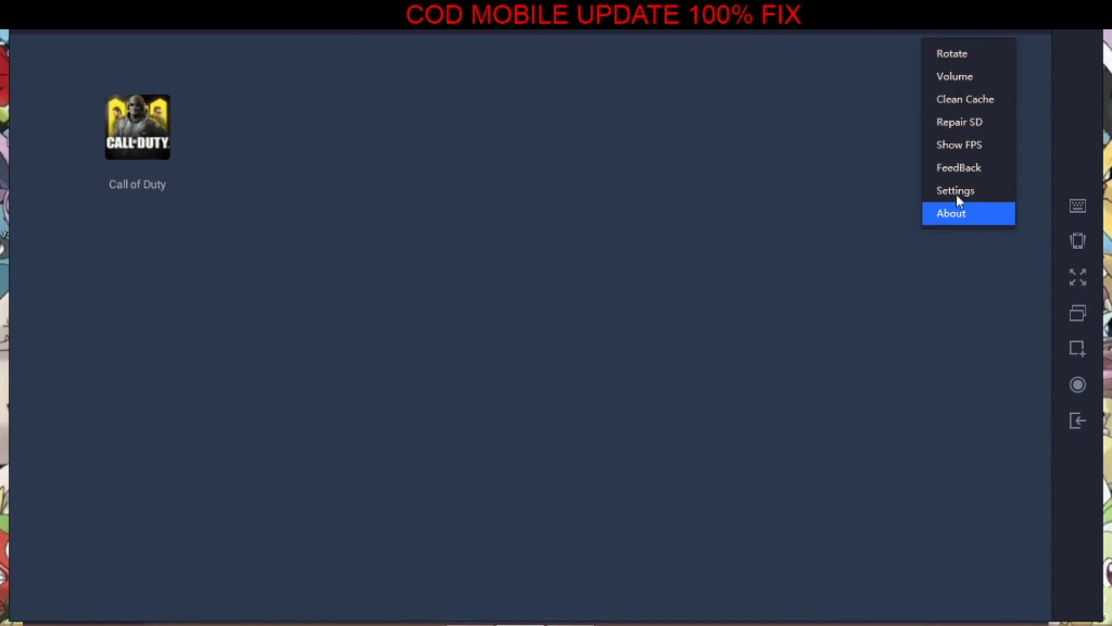
click(979, 125)
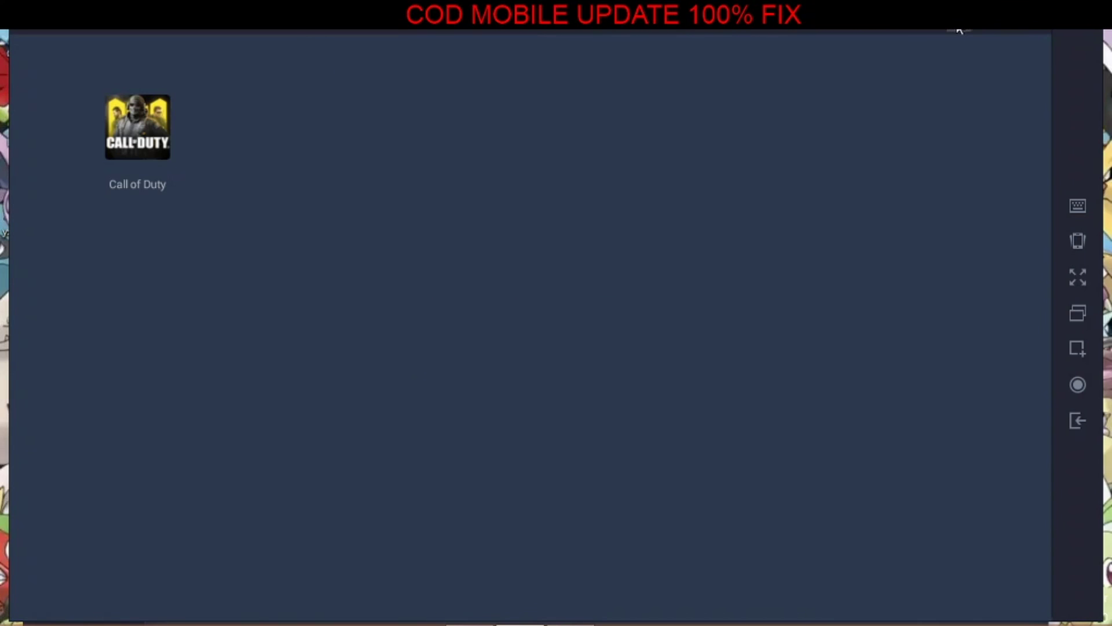
click(1041, 29)
click(591, 358)
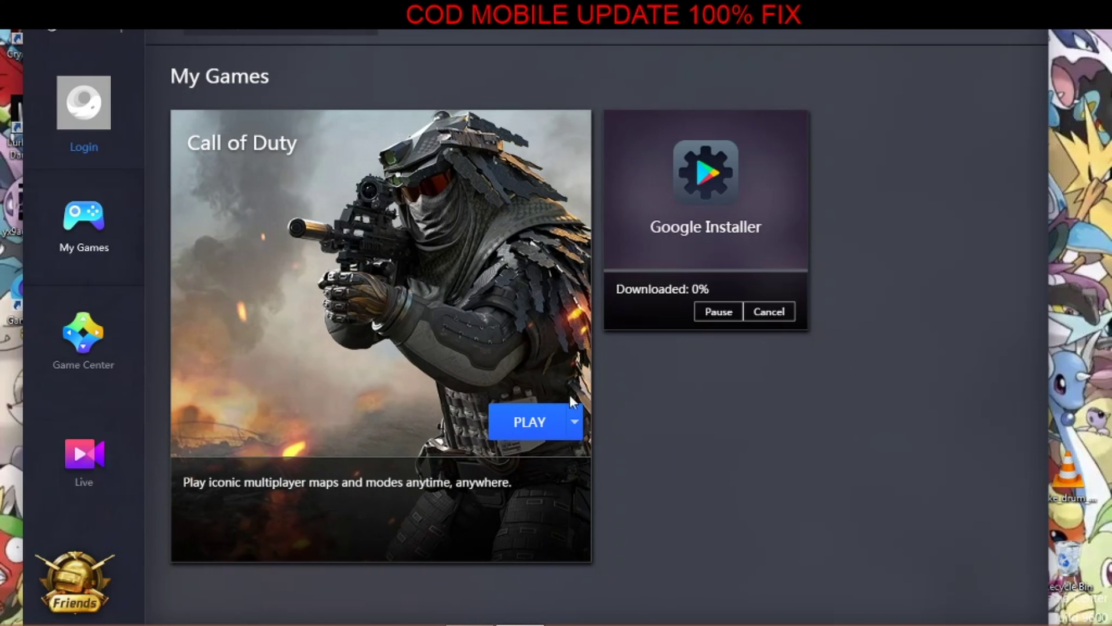
- Check the Call of Duty page in the Game Center and go back to My Games
click(108, 329)
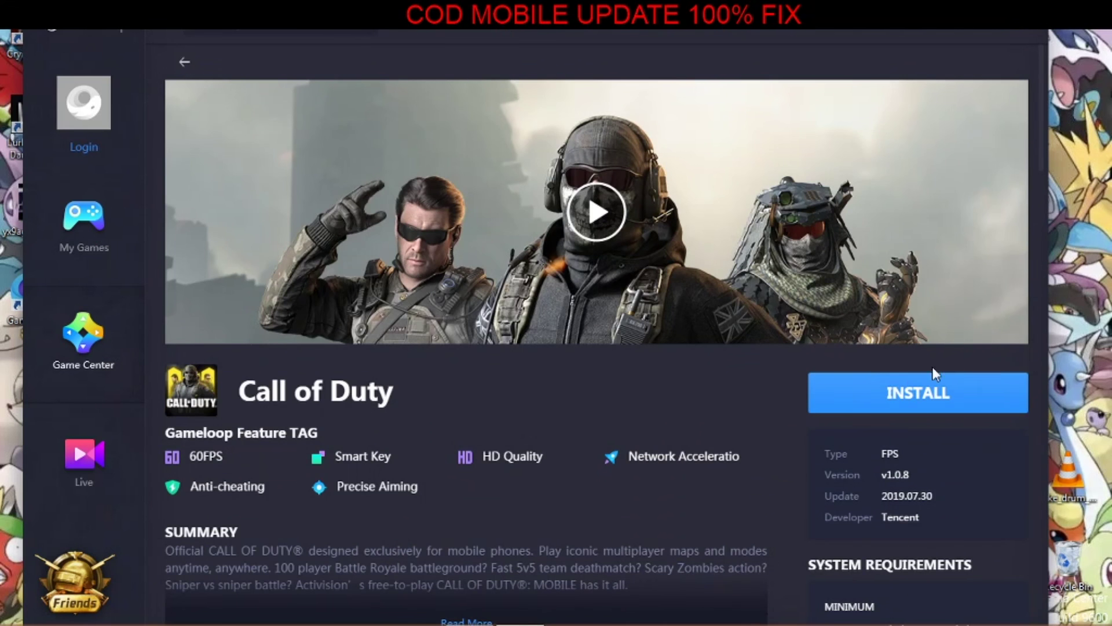
click(62, 257)
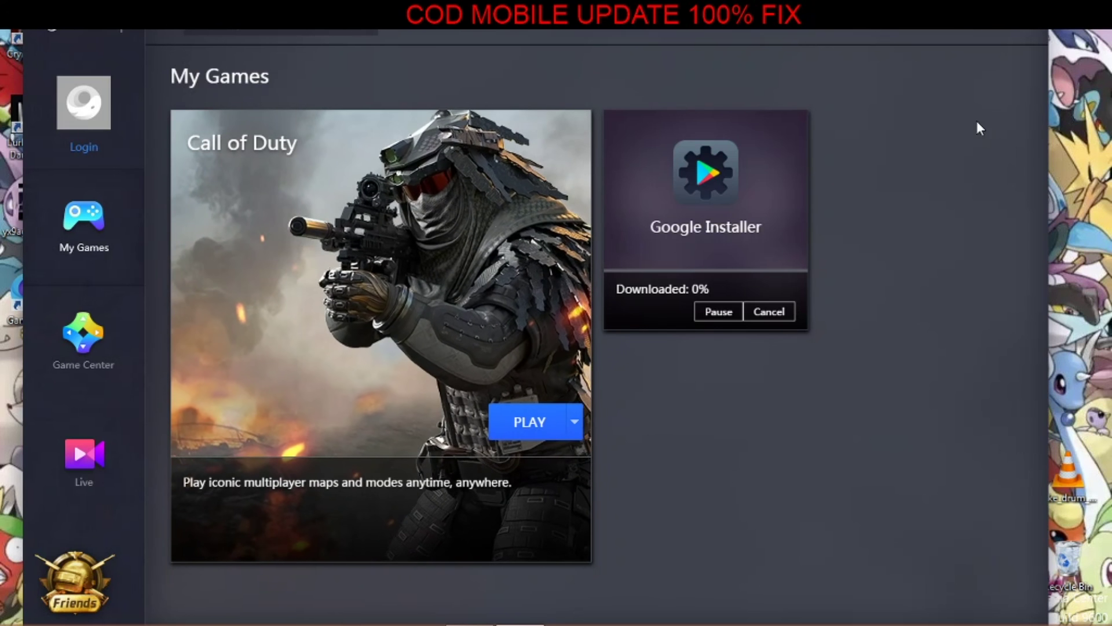
- Close the Gameloop launcher and permanently delete the Call_of_Duty_Public shortcut from the desktop
click(1033, 33)
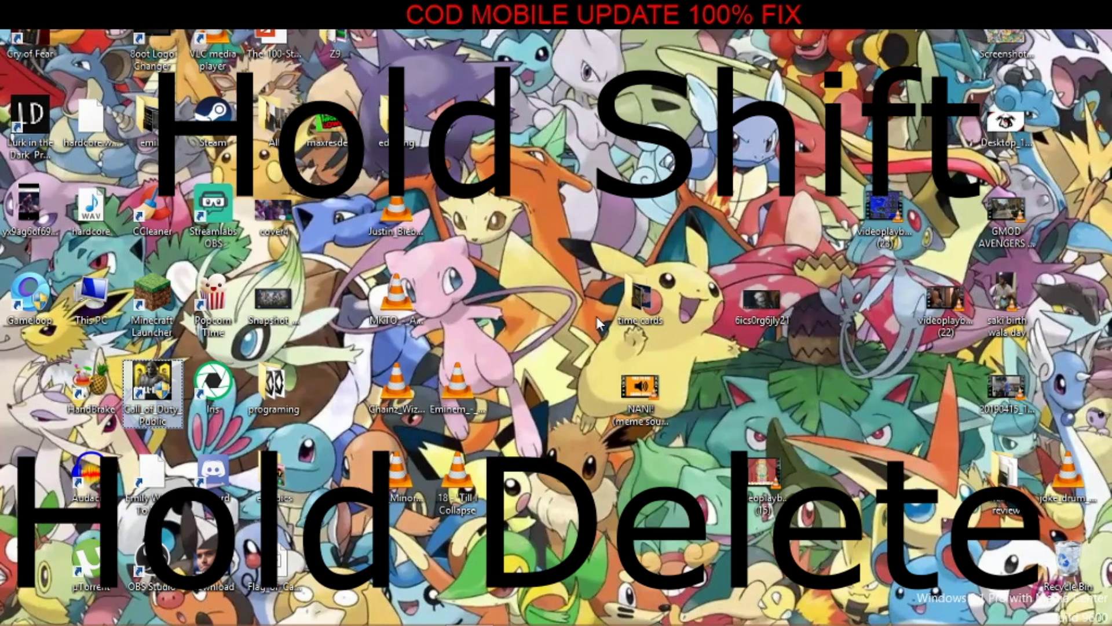
key(shift+Delete)
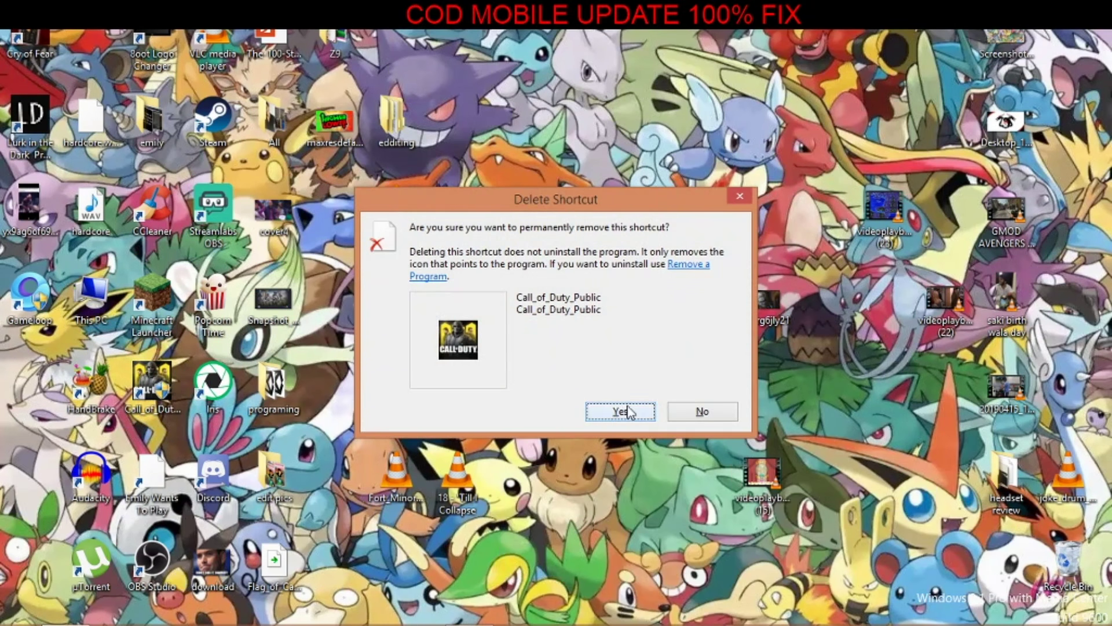
click(620, 411)
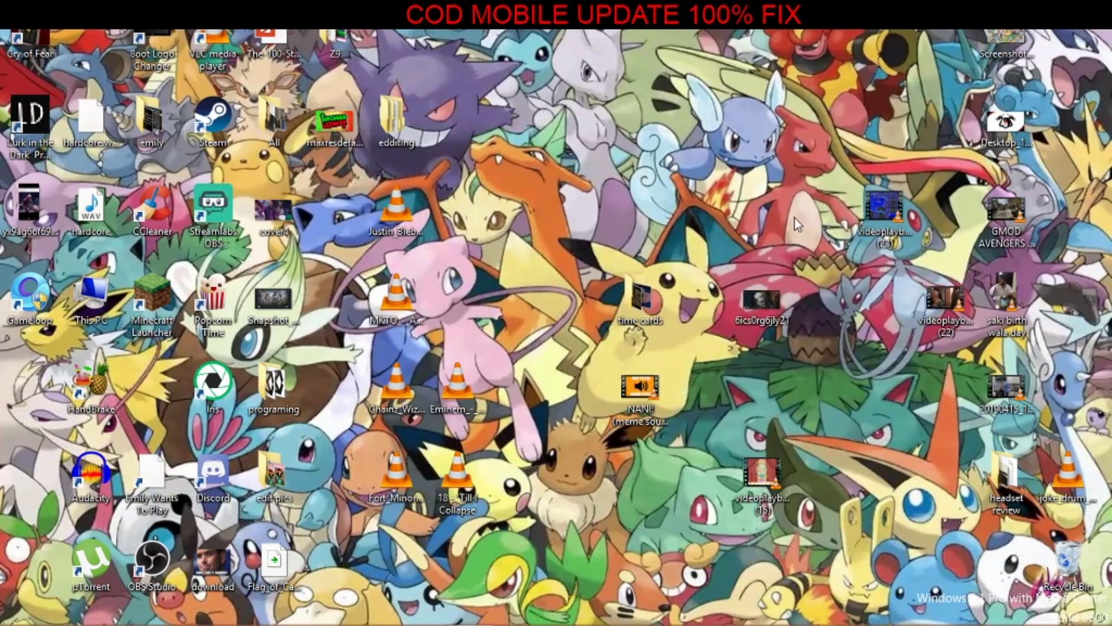
mouse_move(181, 617)
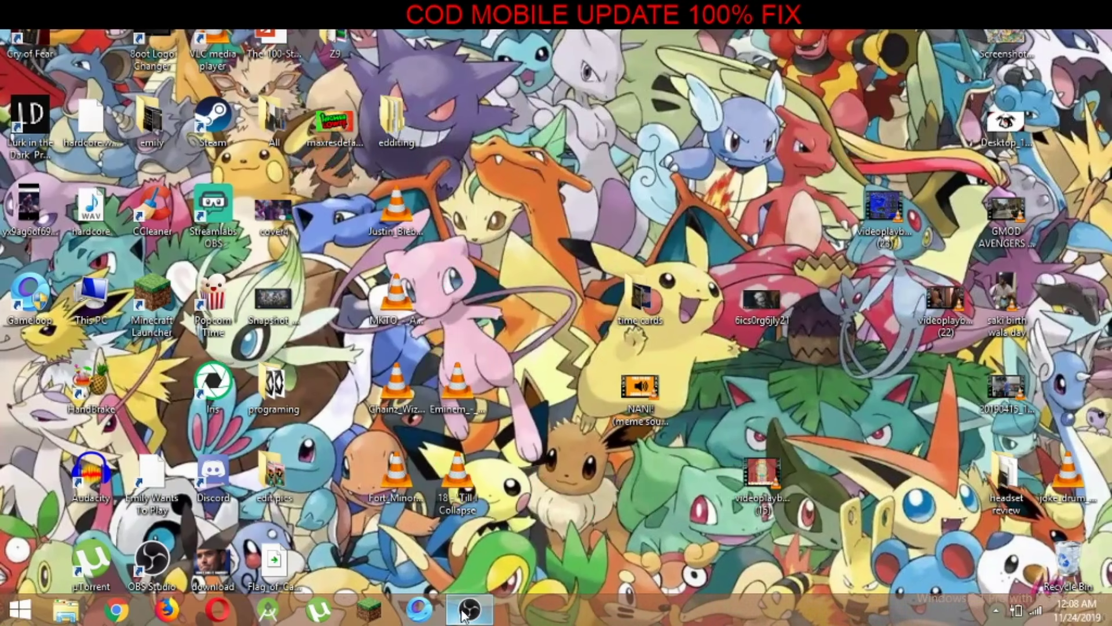
click(463, 613)
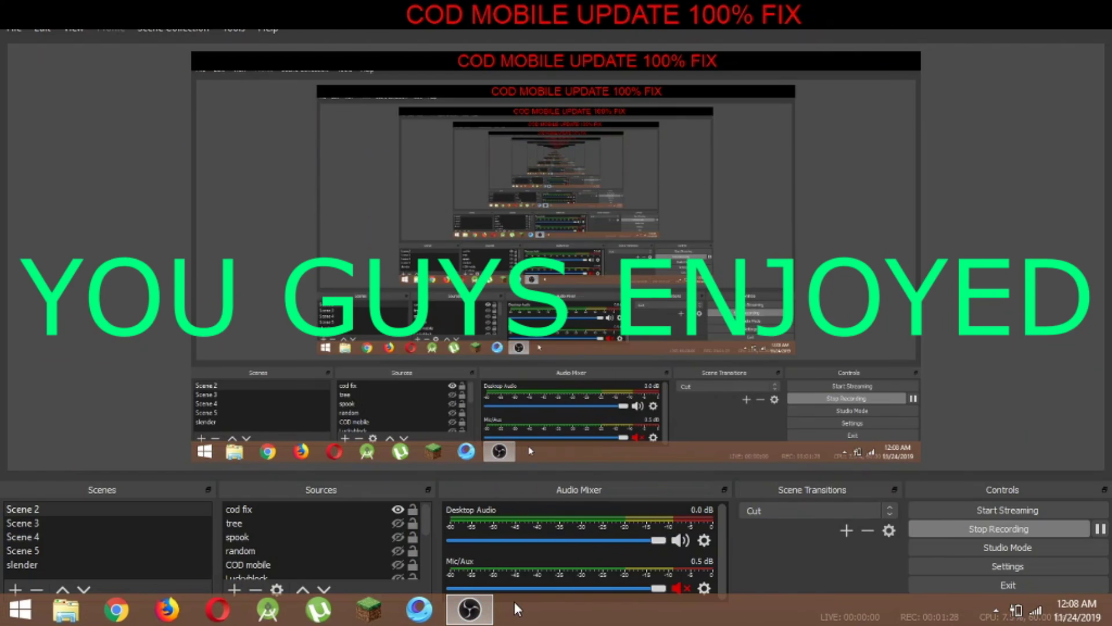